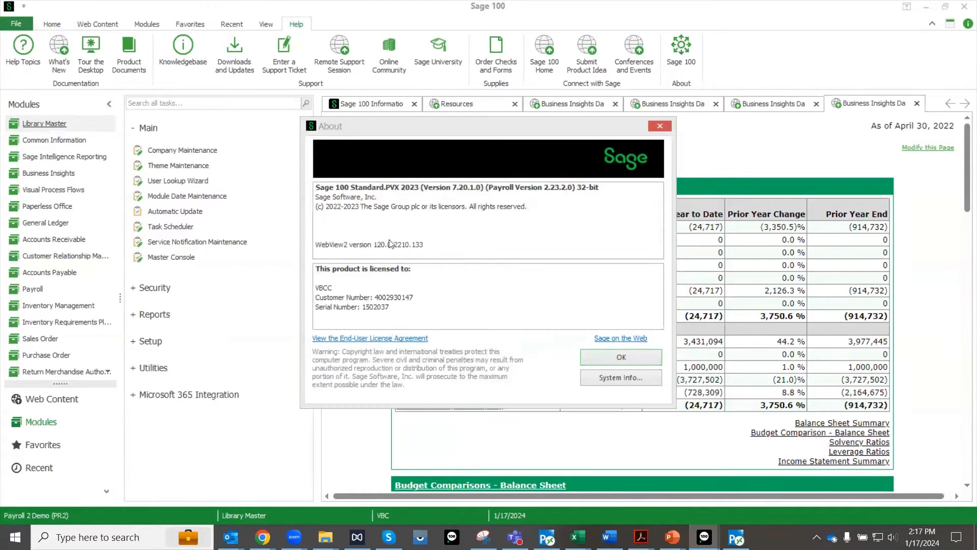
- Close the About window and open Tax Profile Maintenance from the Payroll module's setup tasks
click(658, 126)
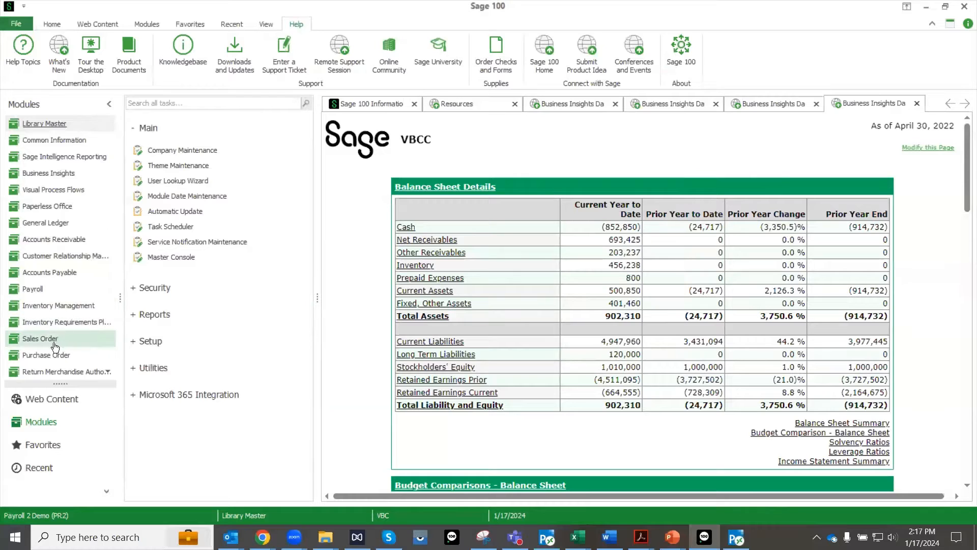
click(41, 289)
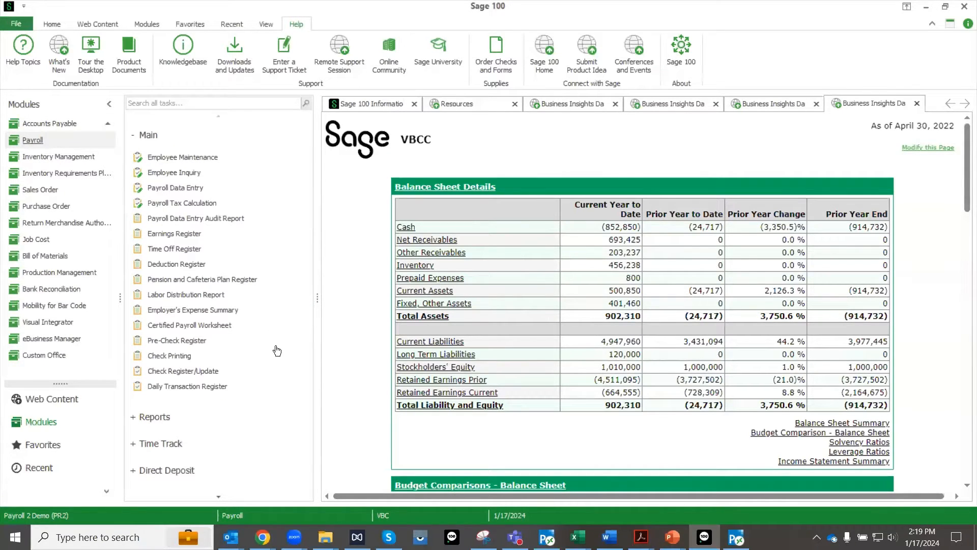
scroll(275, 349, down, 3)
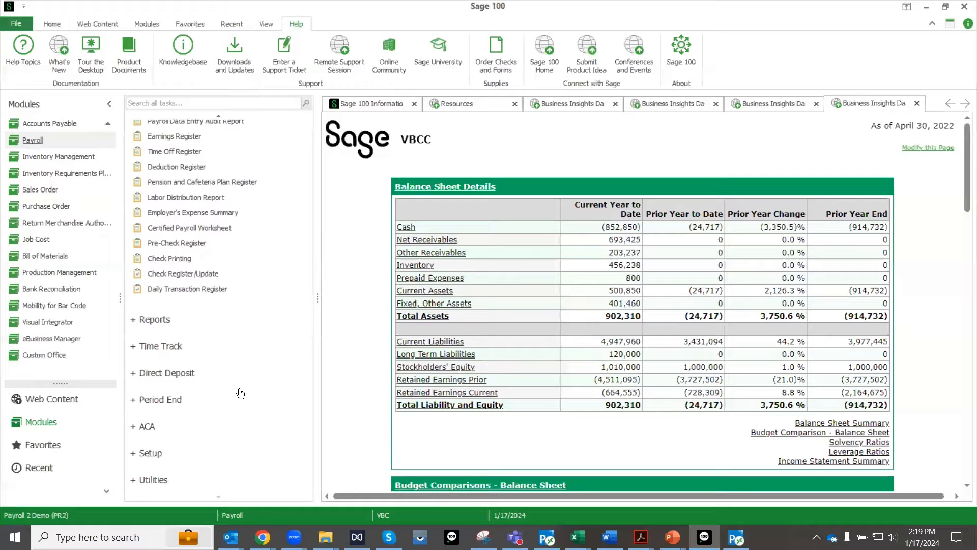
click(138, 453)
scroll(263, 331, down, 1)
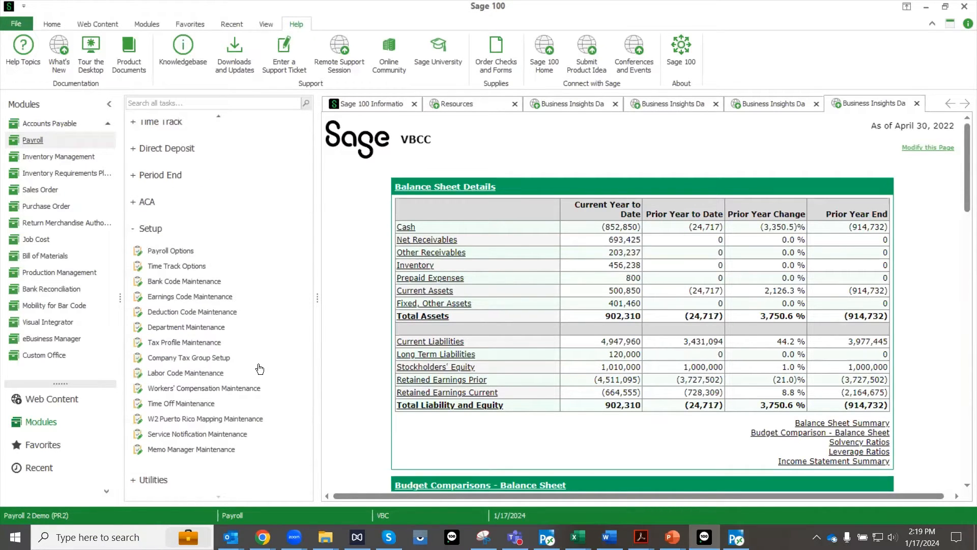
click(214, 346)
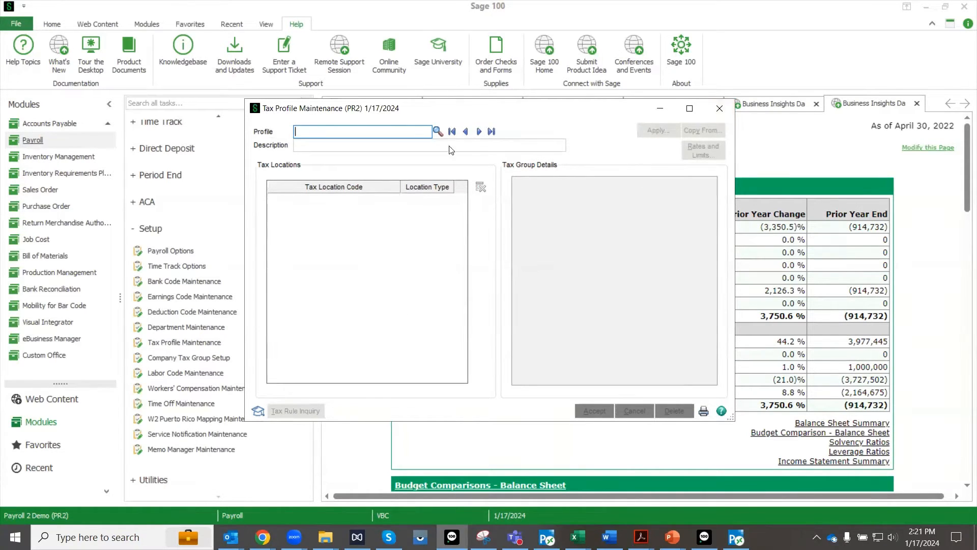
- Look up the existing Wisconsin tax profile Z WI and load its tax locations and tax groups
click(438, 131)
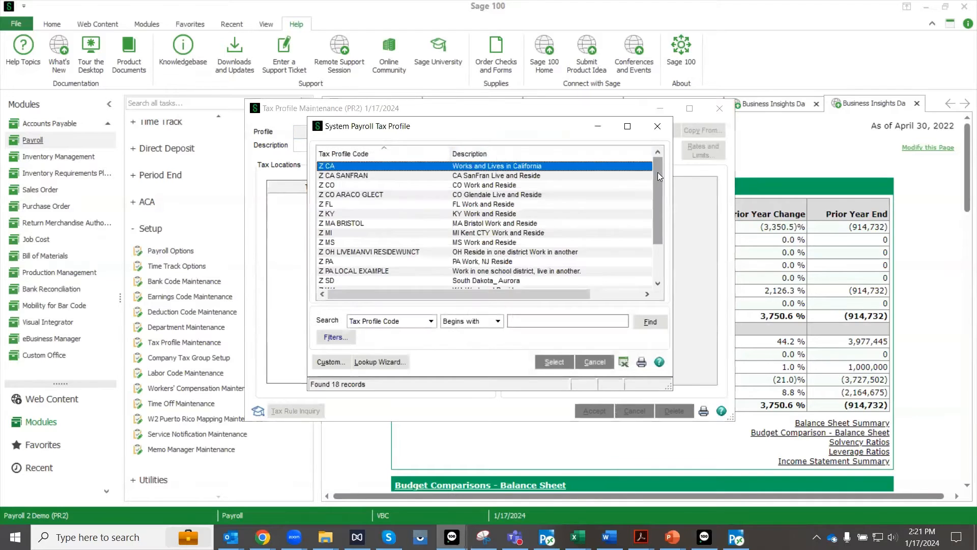
drag(658, 172, 670, 246)
double_click(361, 252)
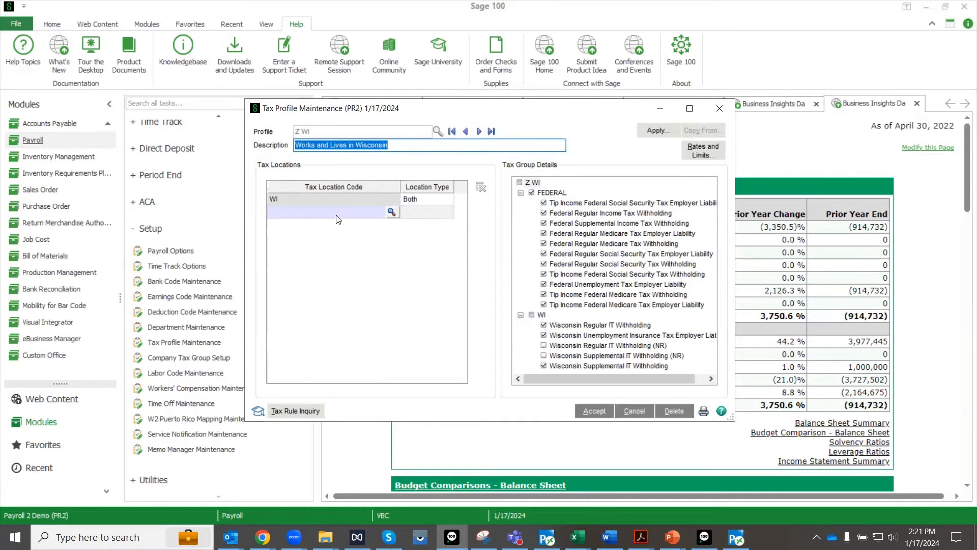
- Set the location type of the WI tax location in the Z WI profile to Work
click(436, 200)
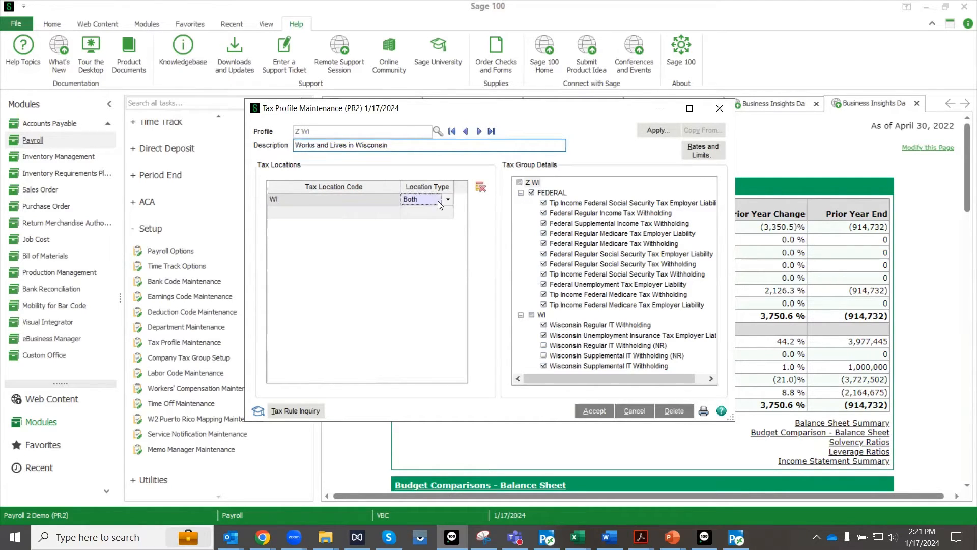
click(449, 200)
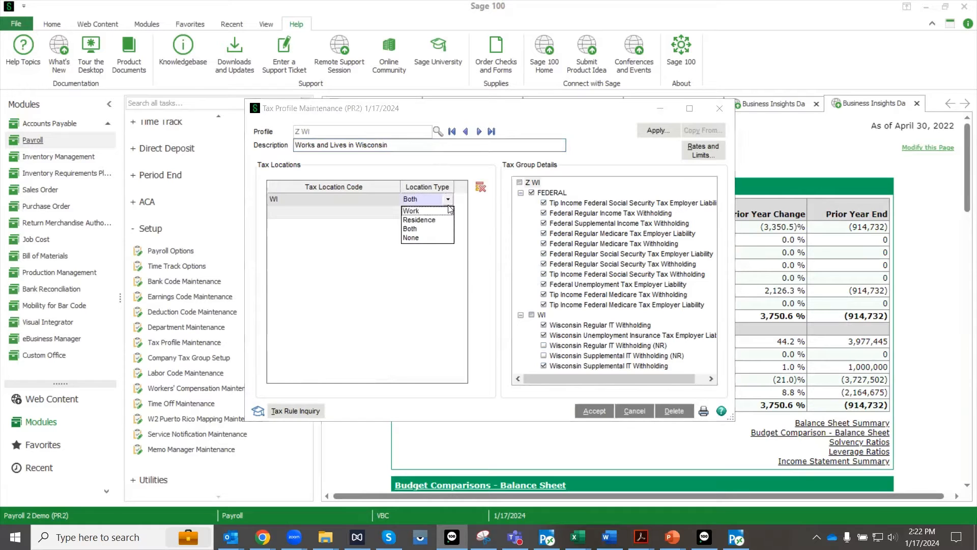
click(414, 210)
- Try adding IL-BOONE as a Residence tax location to the Z WI profile, discard the changes and close Tax Profile Maintenance
click(362, 212)
click(391, 211)
click(559, 321)
text(il)
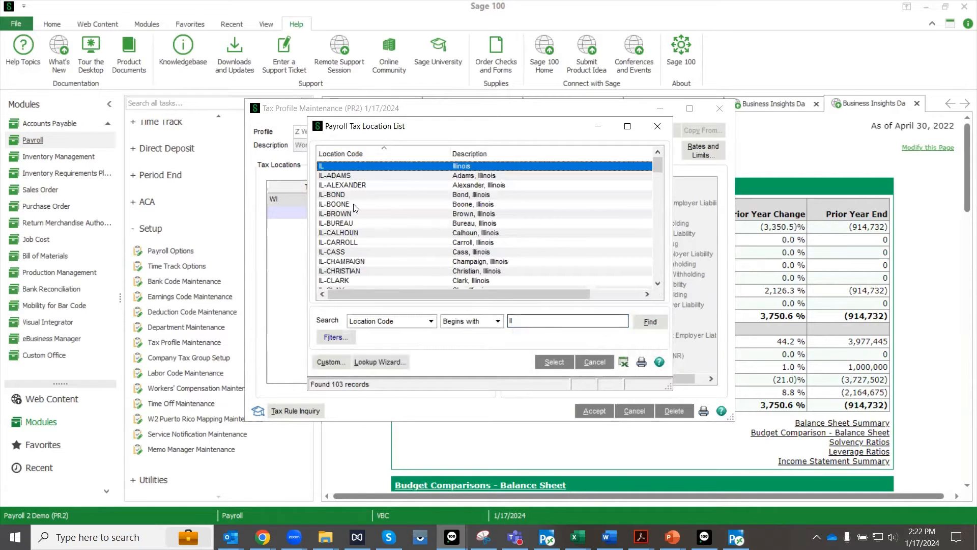
key(Down)
key(Down)
key(Down)
key(Down)
click(563, 361)
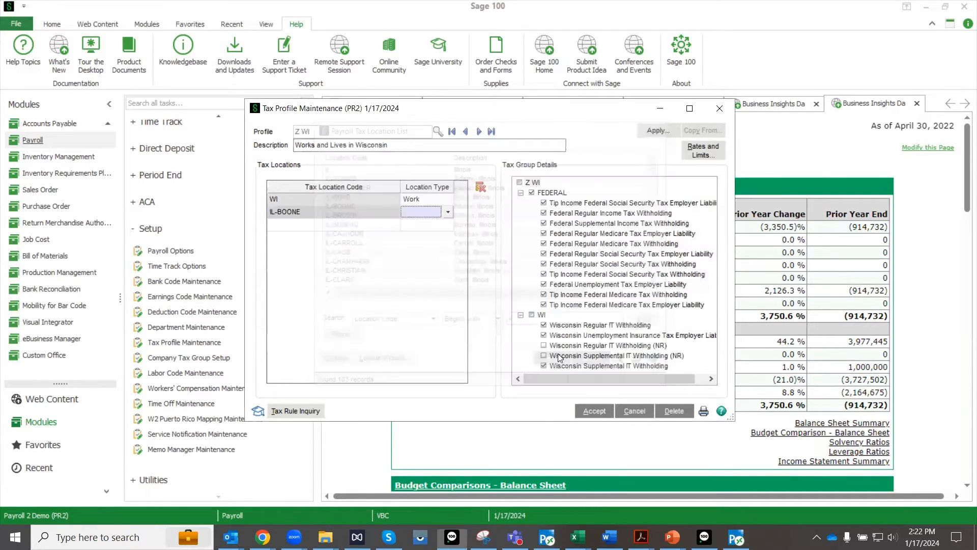
click(448, 212)
click(419, 233)
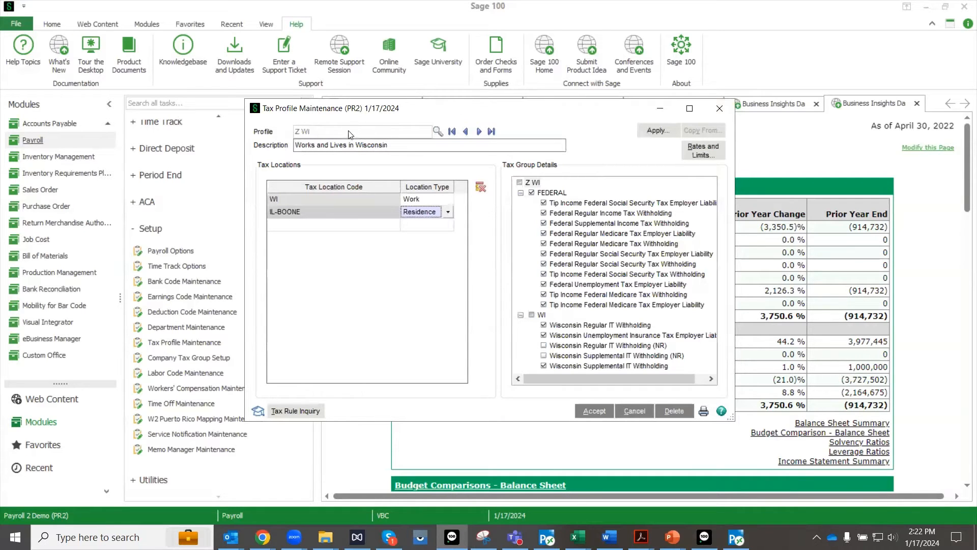
click(634, 411)
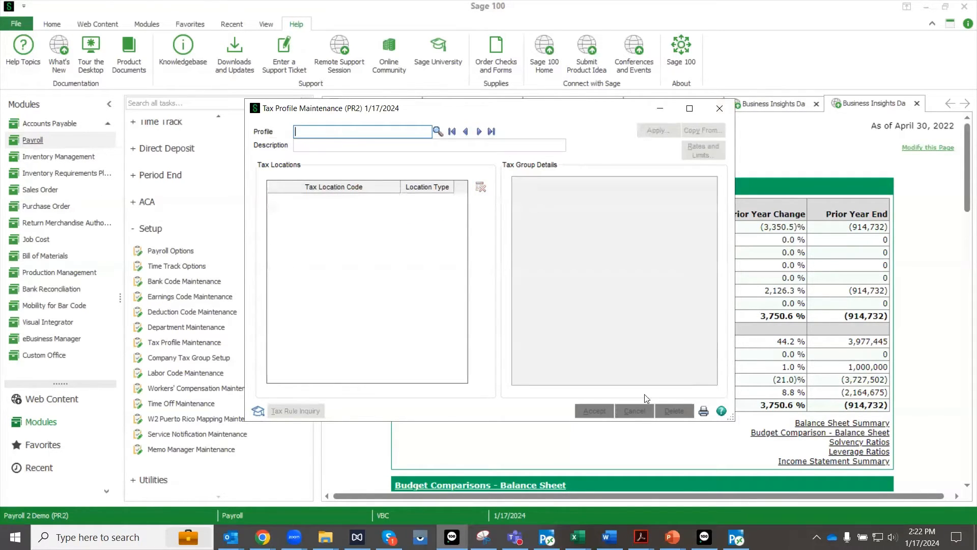
click(720, 108)
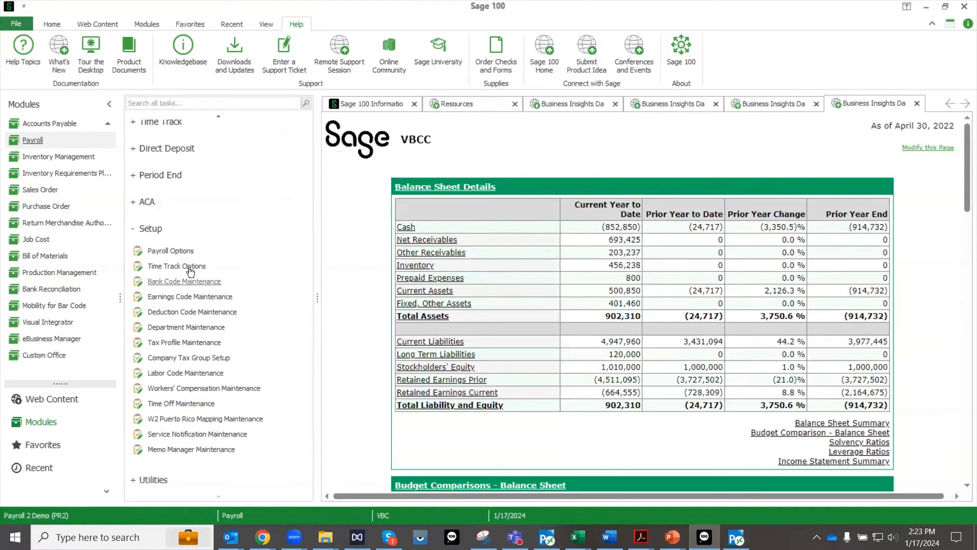
- Review the vacation, sick and personal accrual settings of time off codes 1-5C, 1-5D and 1-5DP in Time Off Maintenance
click(183, 403)
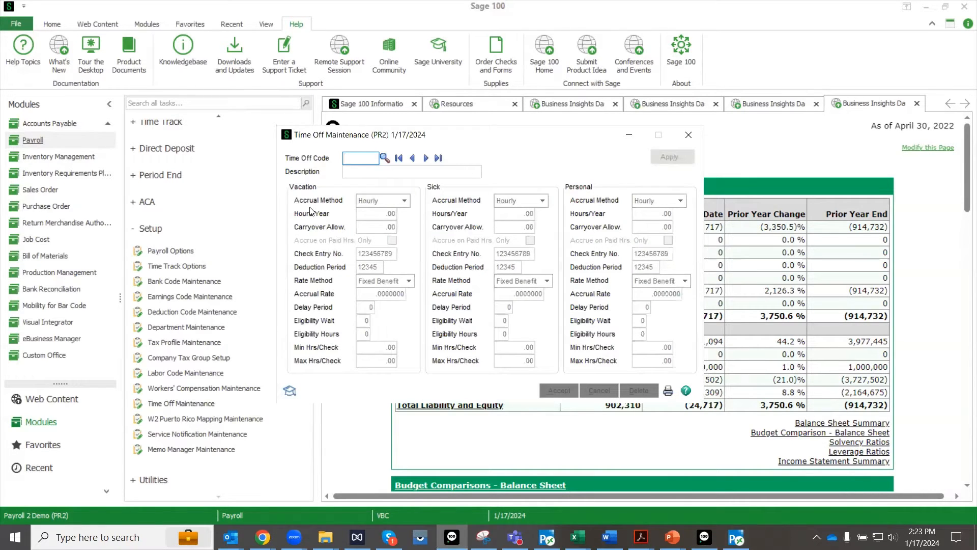
click(385, 158)
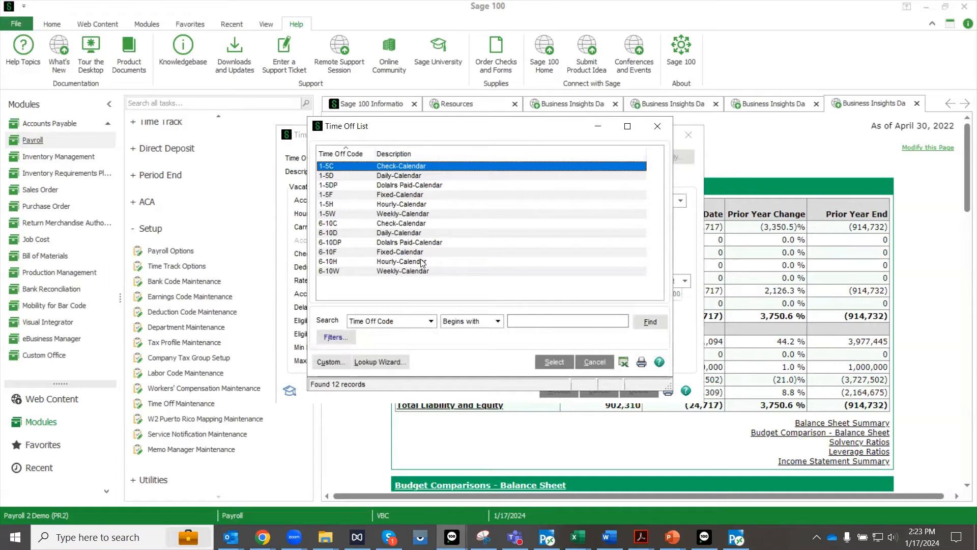
double_click(414, 166)
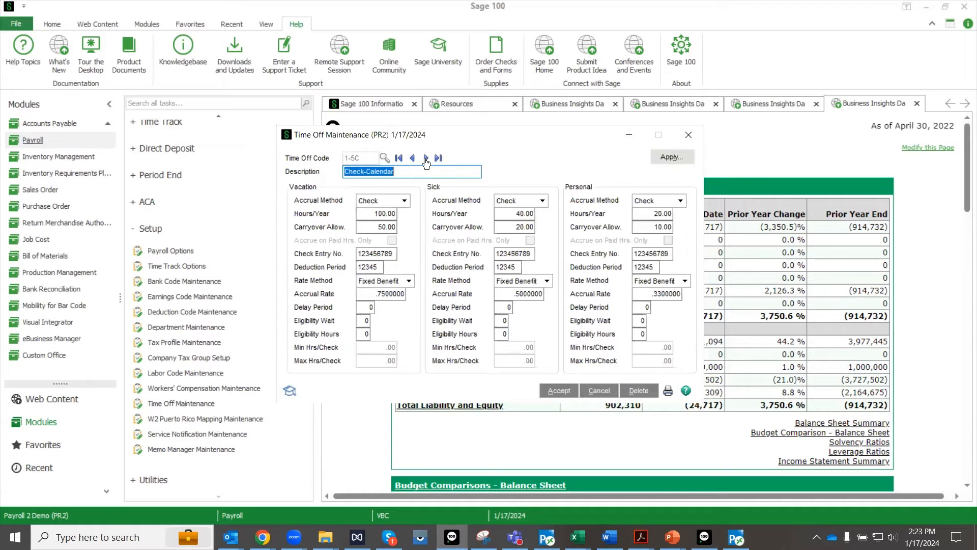
click(426, 159)
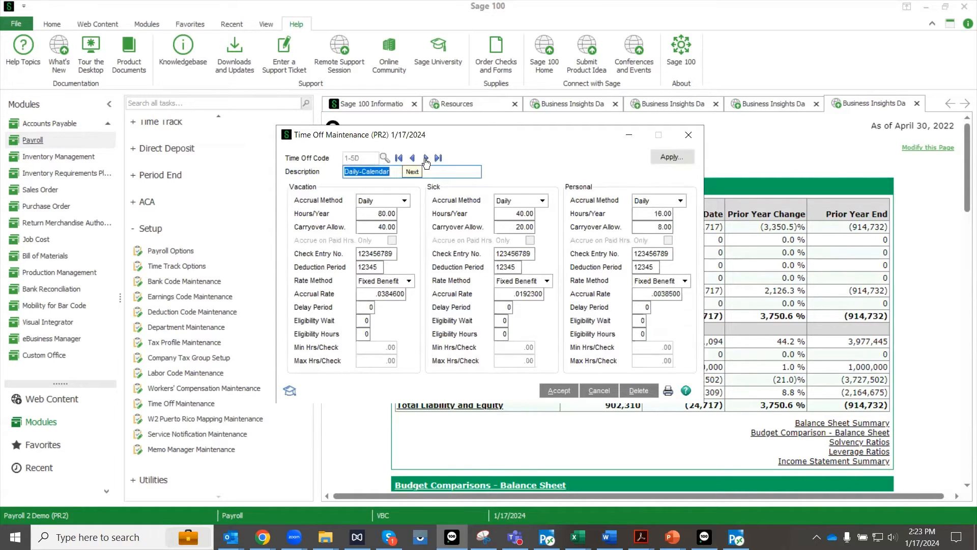
click(426, 158)
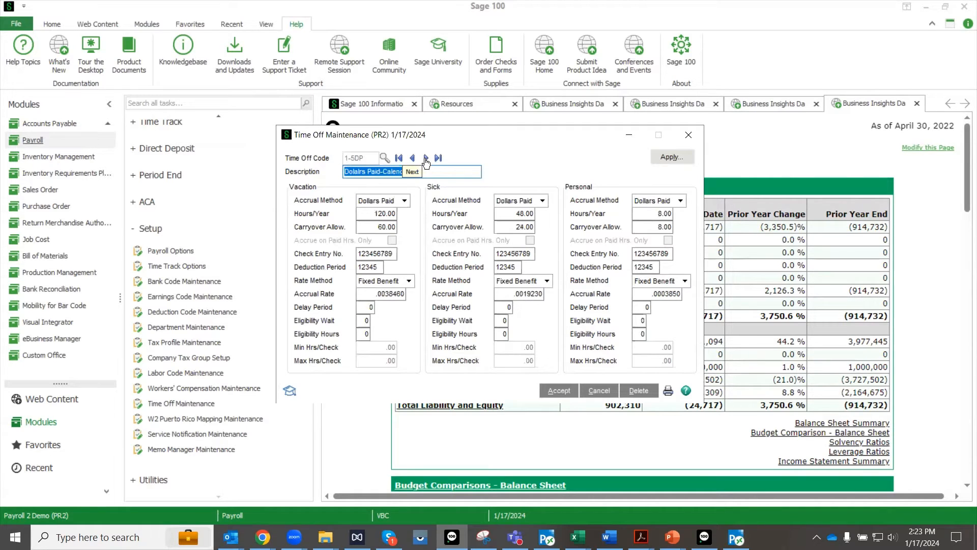
click(688, 134)
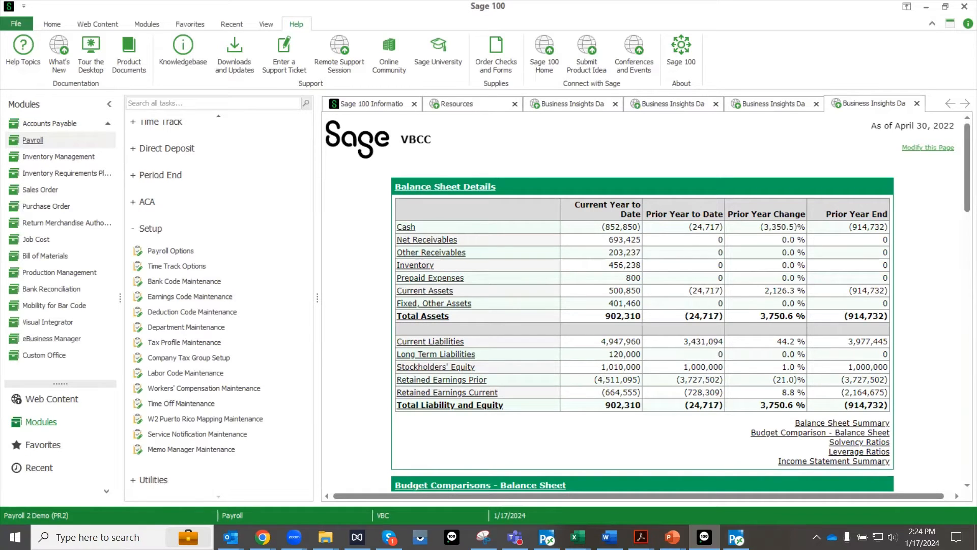
- Collapse the Payroll setup tasks and open the first employee record in Employee Maintenance
click(133, 230)
scroll(189, 249, up, 5)
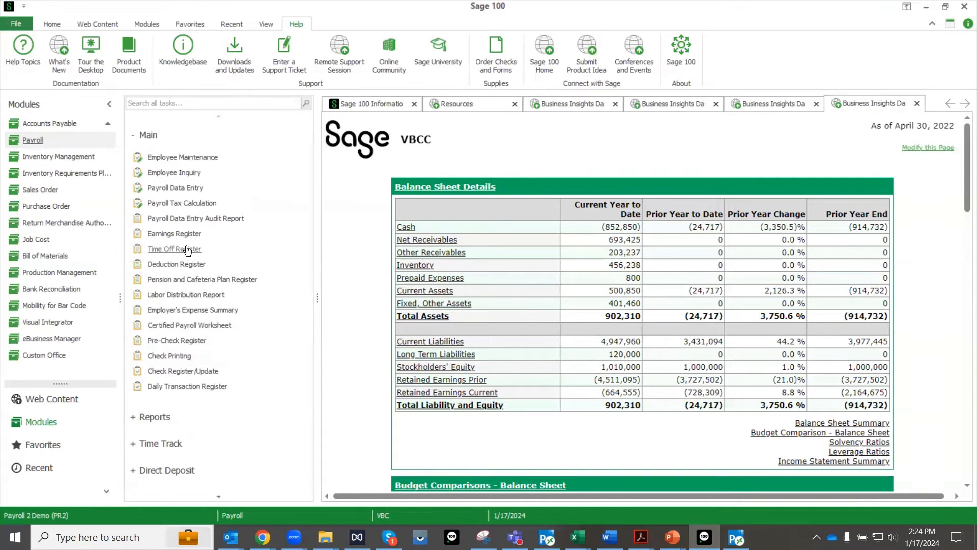
click(214, 161)
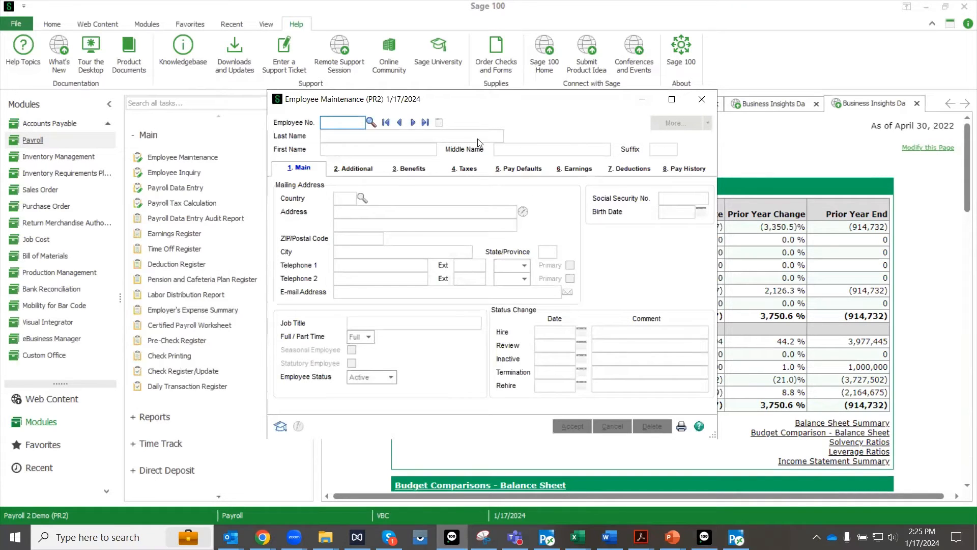
click(413, 122)
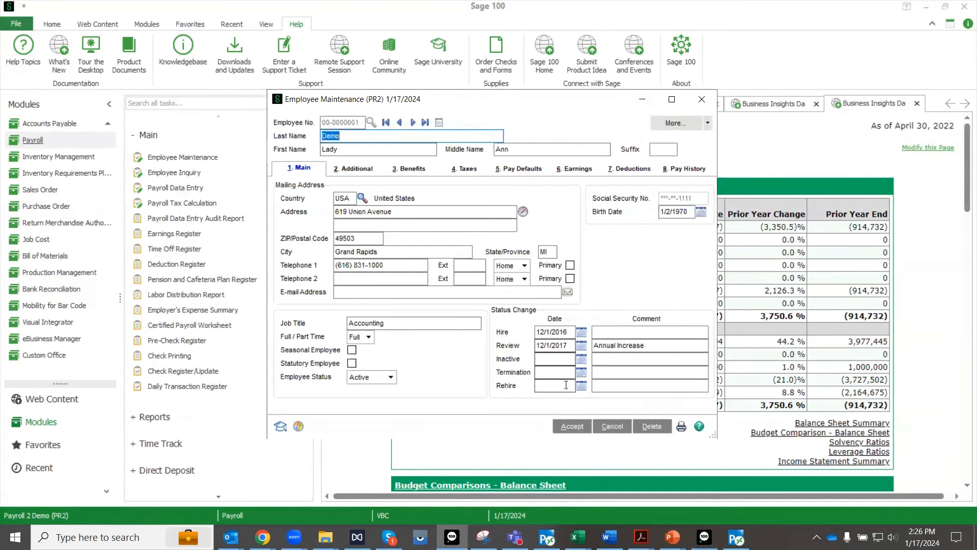
- Review the employee's additional details, benefits, taxes, pay defaults, earnings, deductions and pay history
click(370, 172)
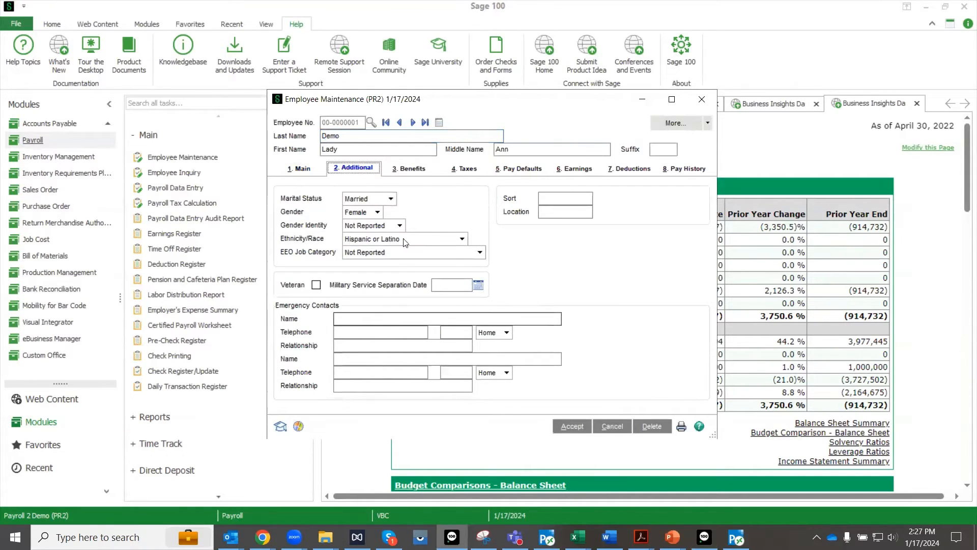
click(416, 170)
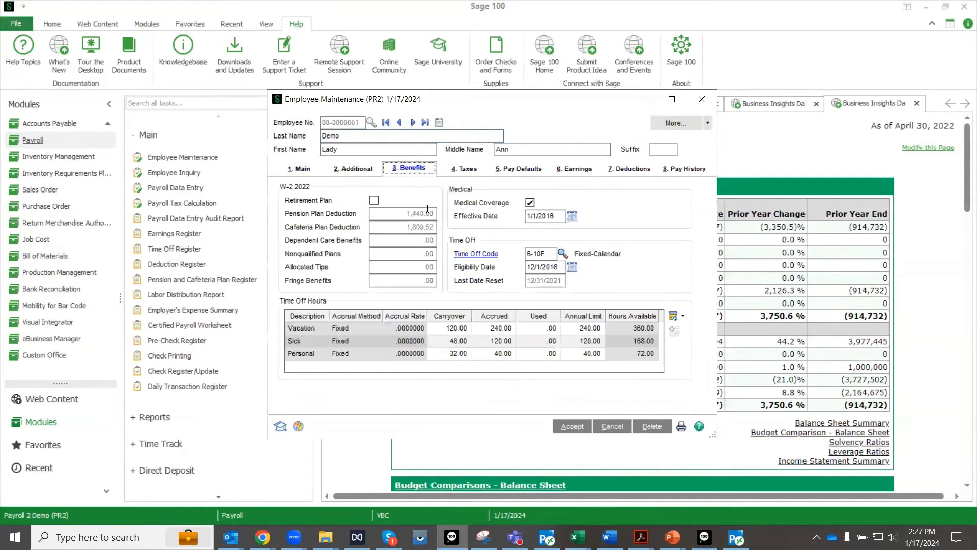
click(467, 170)
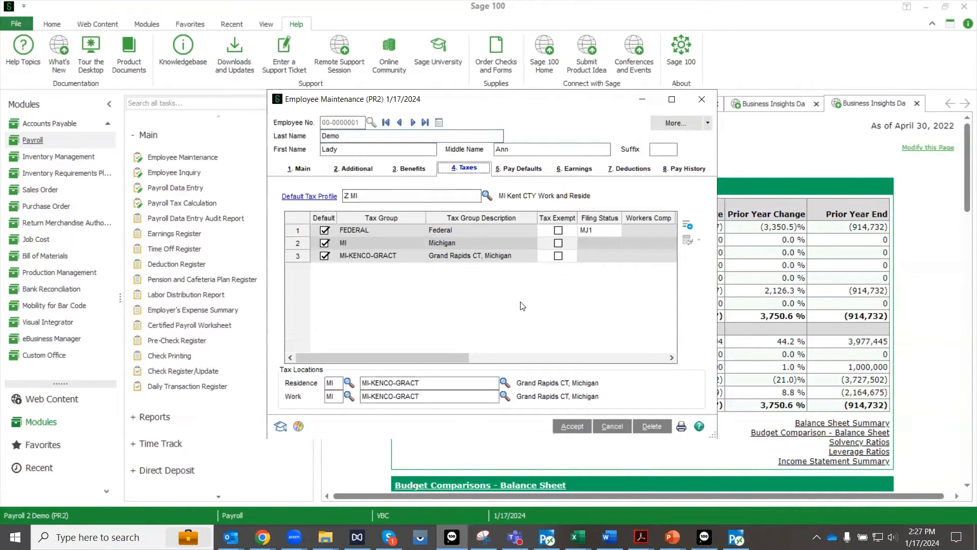
click(526, 175)
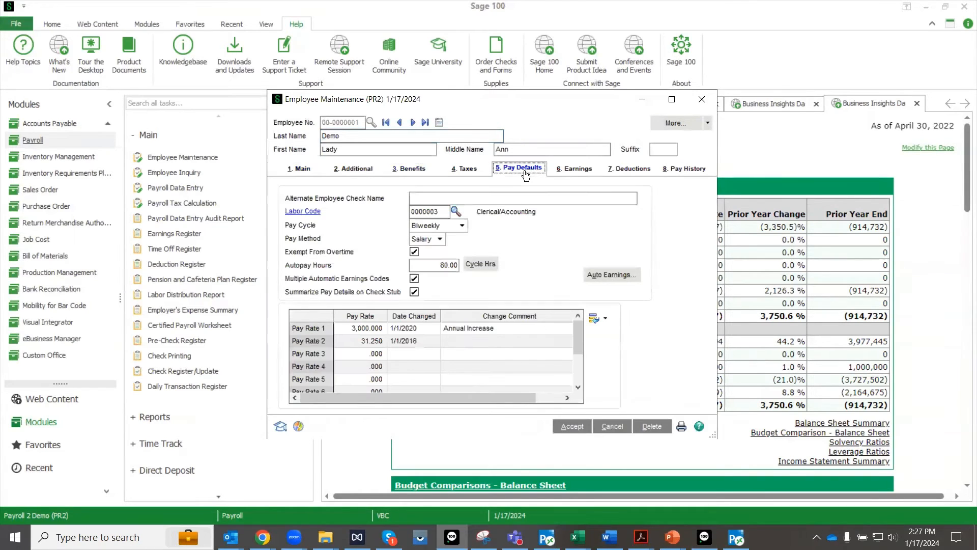
click(586, 174)
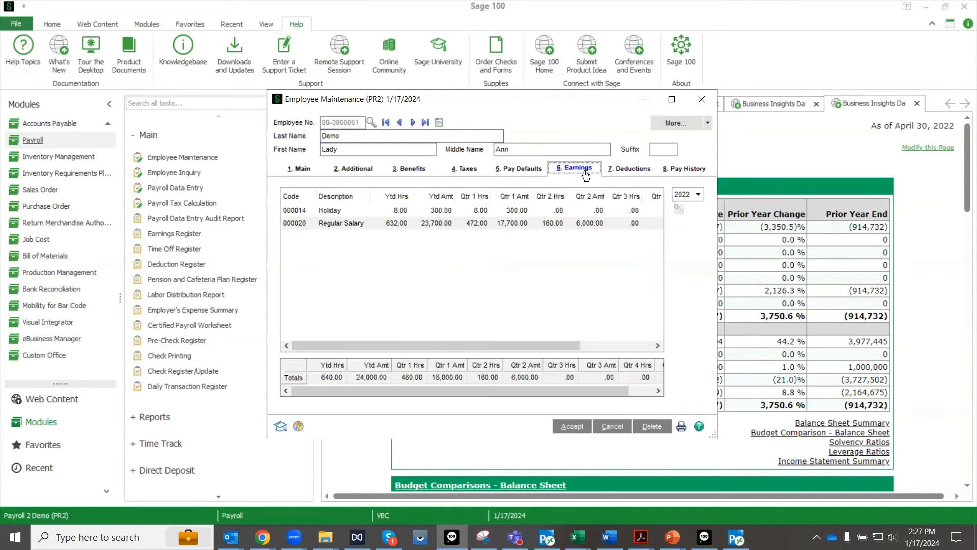
click(634, 173)
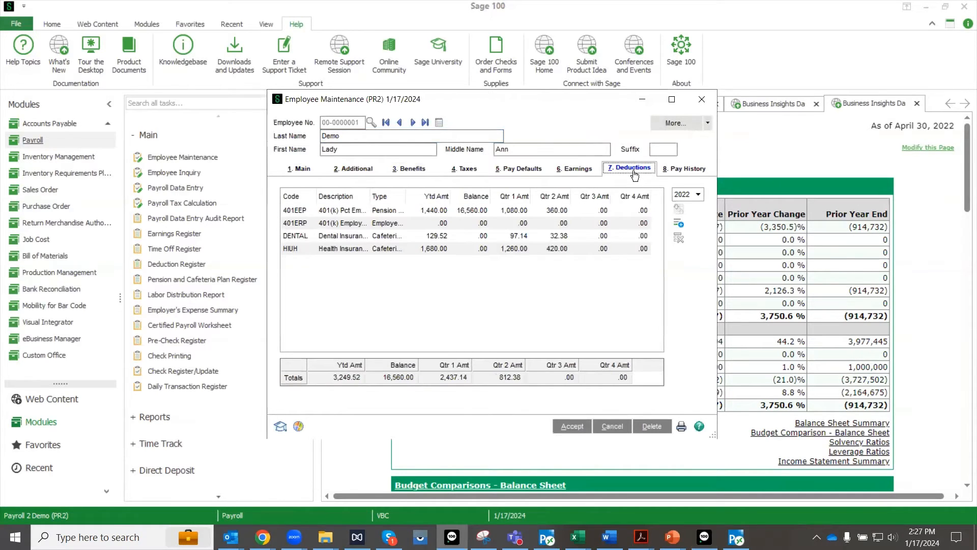
click(679, 173)
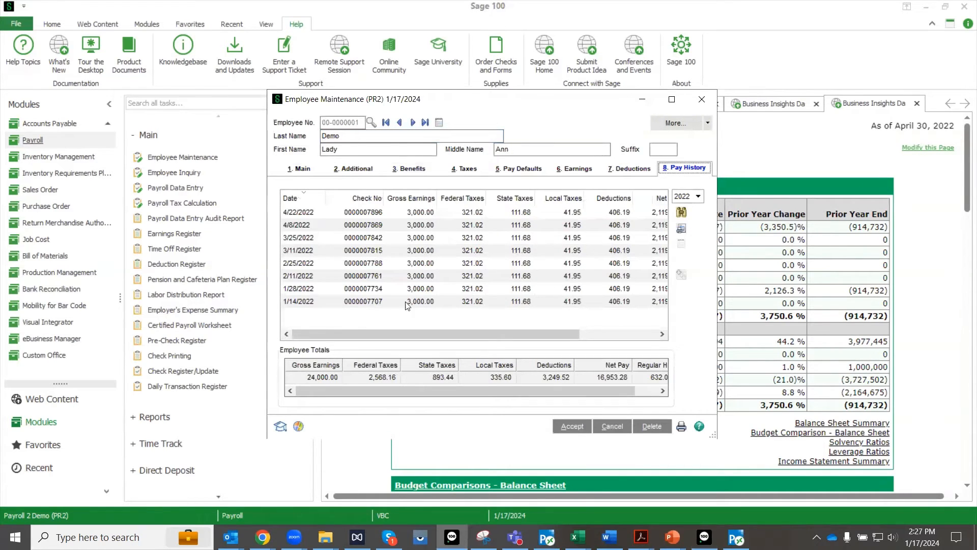
- View the details of the employee's 1/14/2022 check and close Employee Maintenance
click(359, 304)
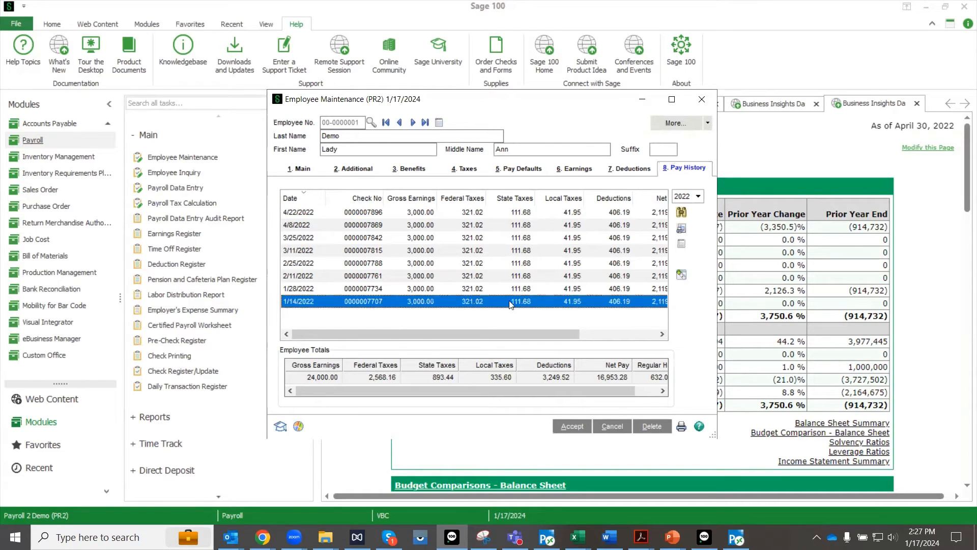
click(682, 276)
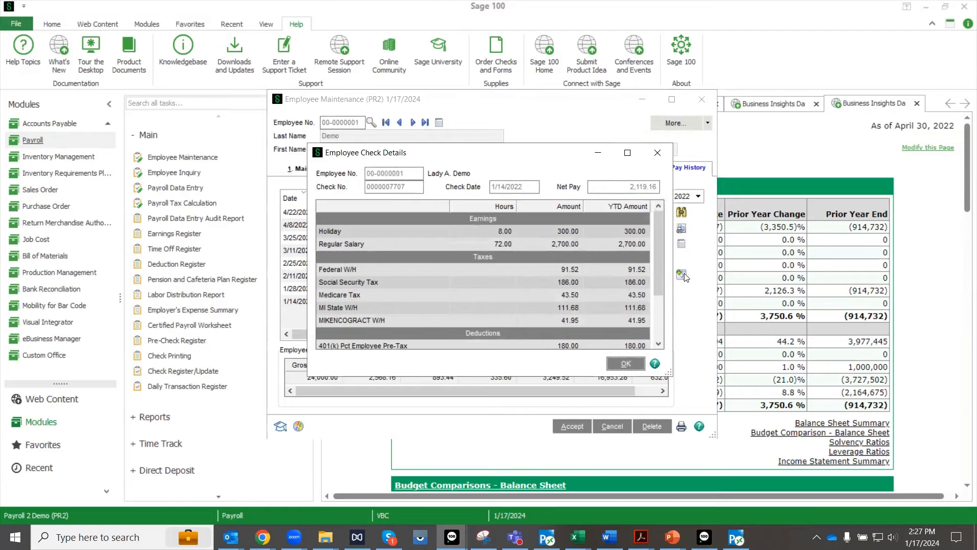
key(Return)
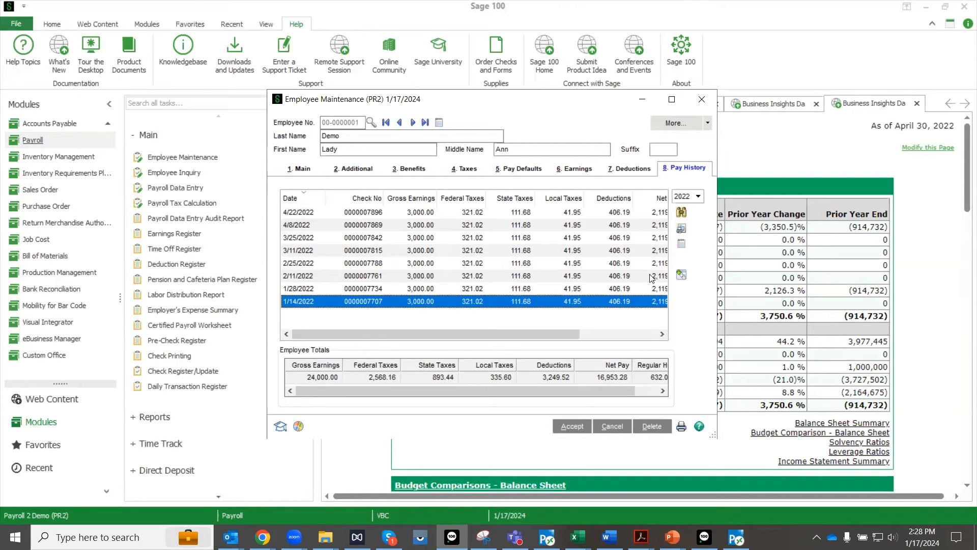
click(703, 103)
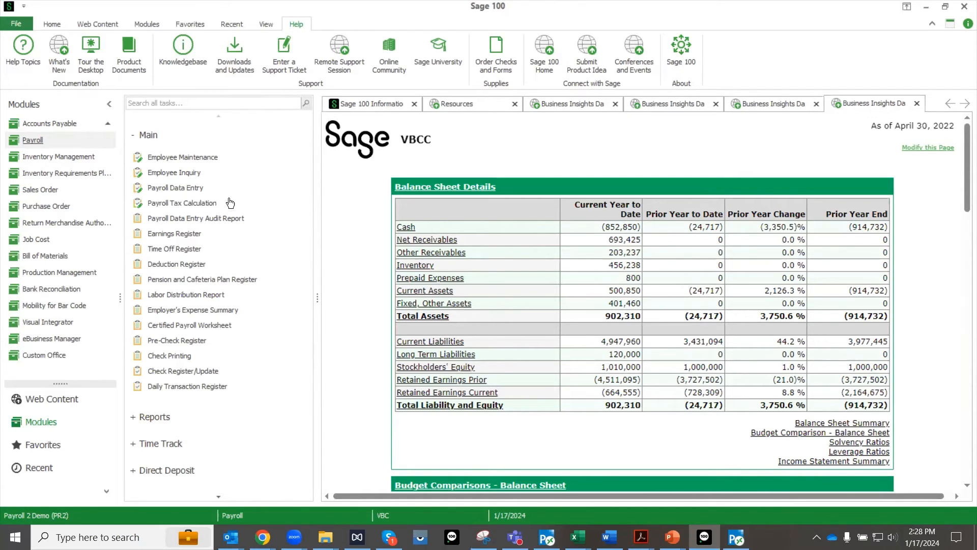
- Start Payroll Data Entry without downloading the tax update, try the Weekly pay cycle and dismiss the Pay Cycle window
click(200, 190)
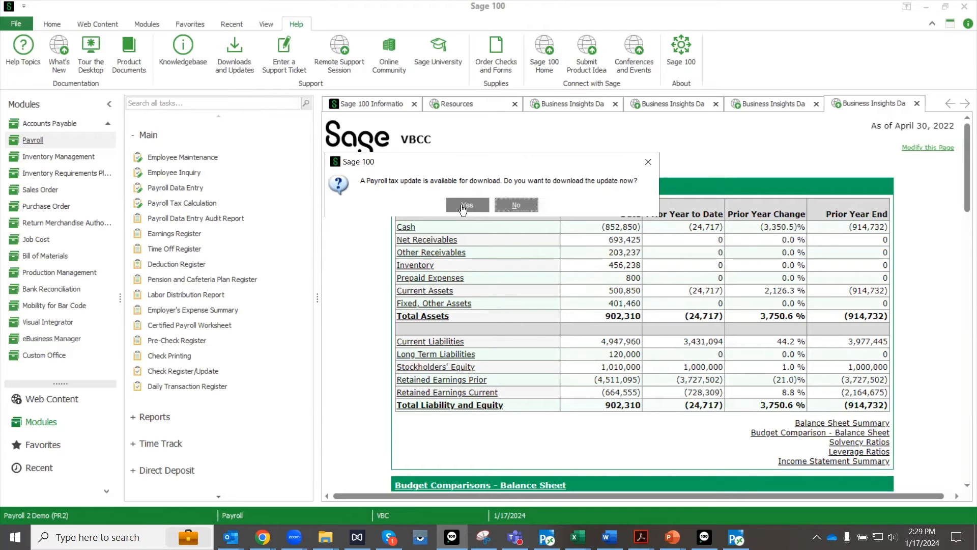
click(528, 206)
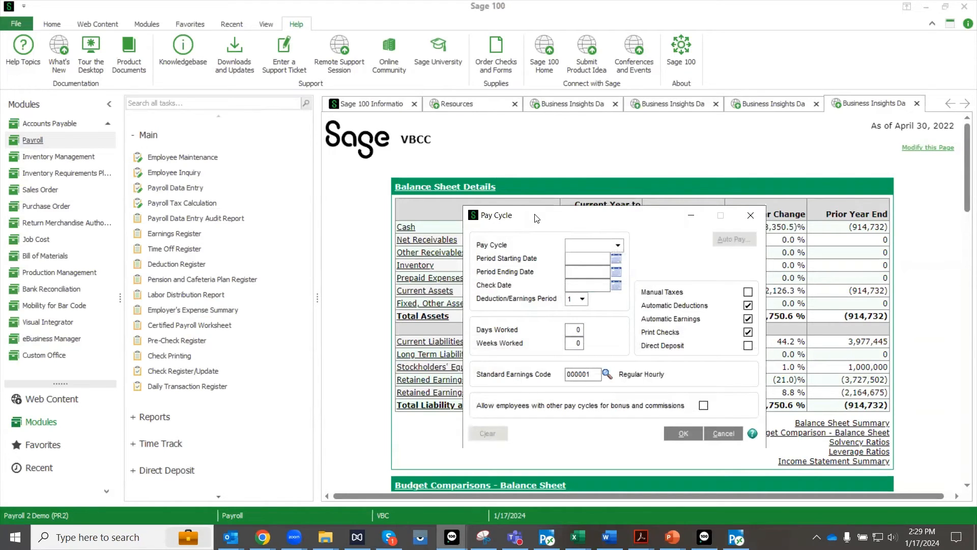
drag(534, 218, 414, 104)
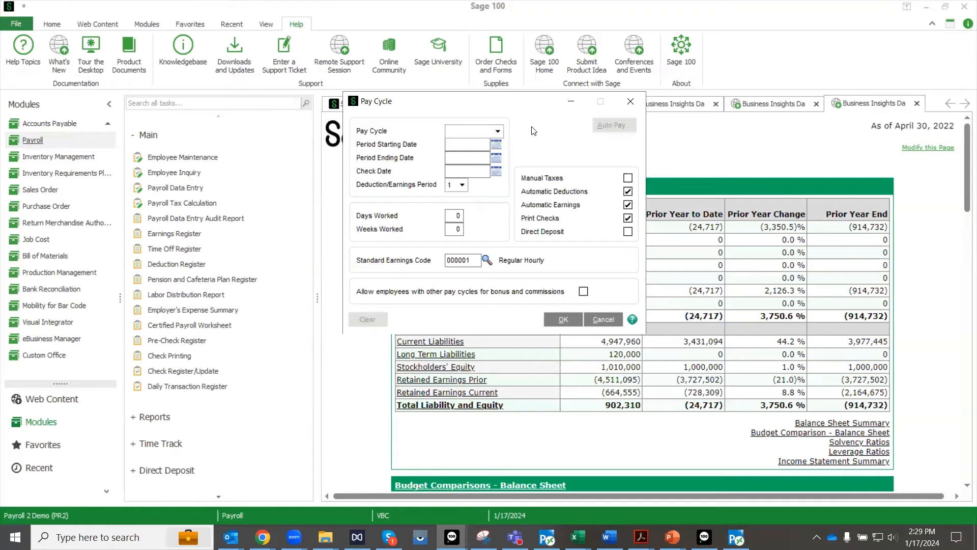
click(497, 132)
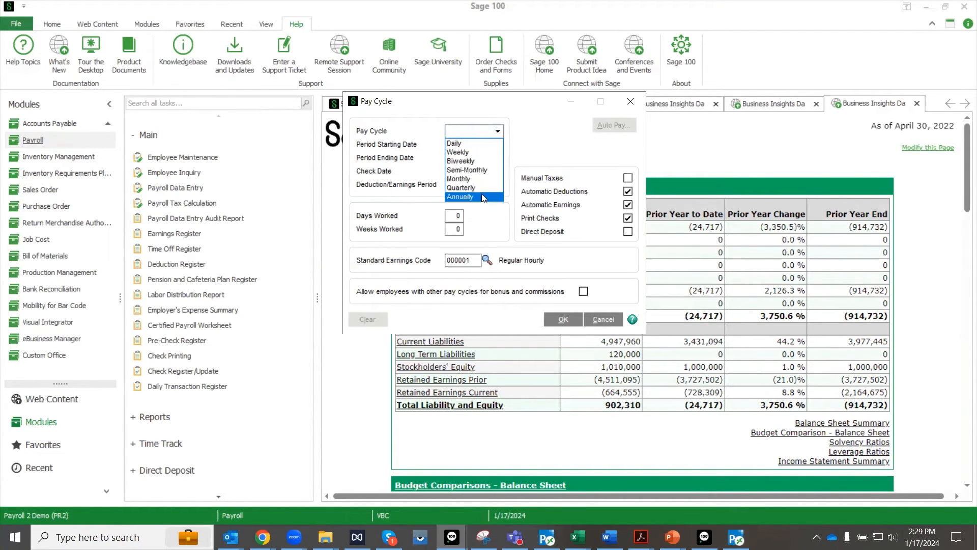
click(482, 158)
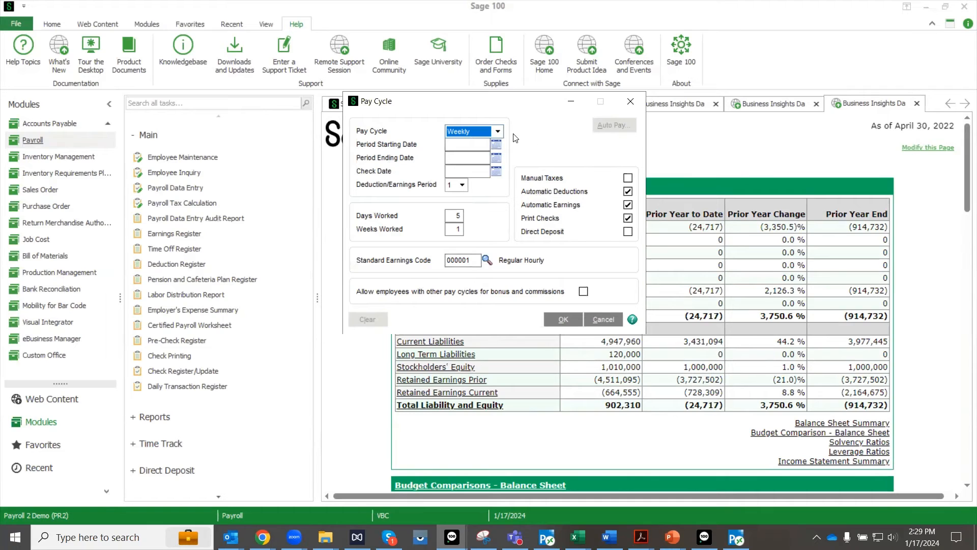
click(630, 102)
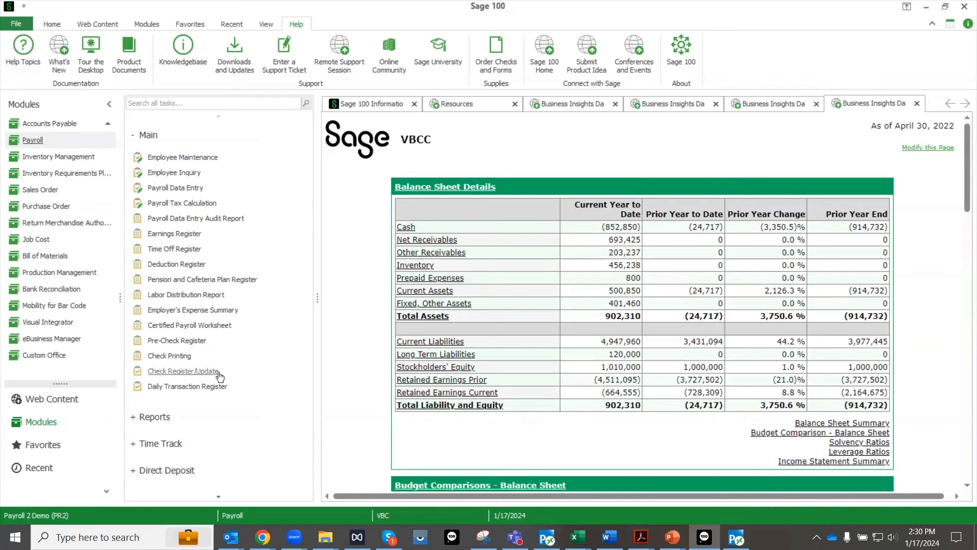
- Expand the Direct Deposit task group of the Payroll module and review its tasks
scroll(219, 377, down, 3)
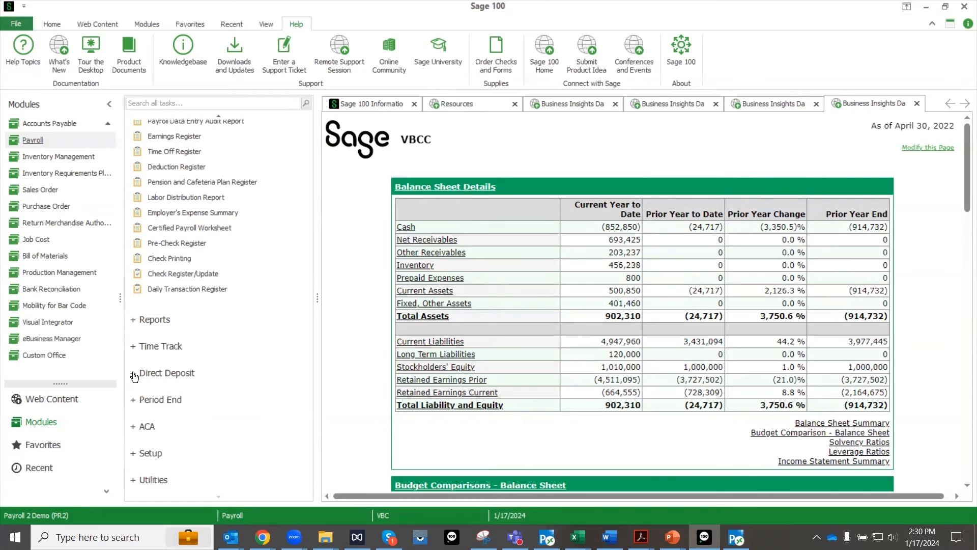
click(134, 377)
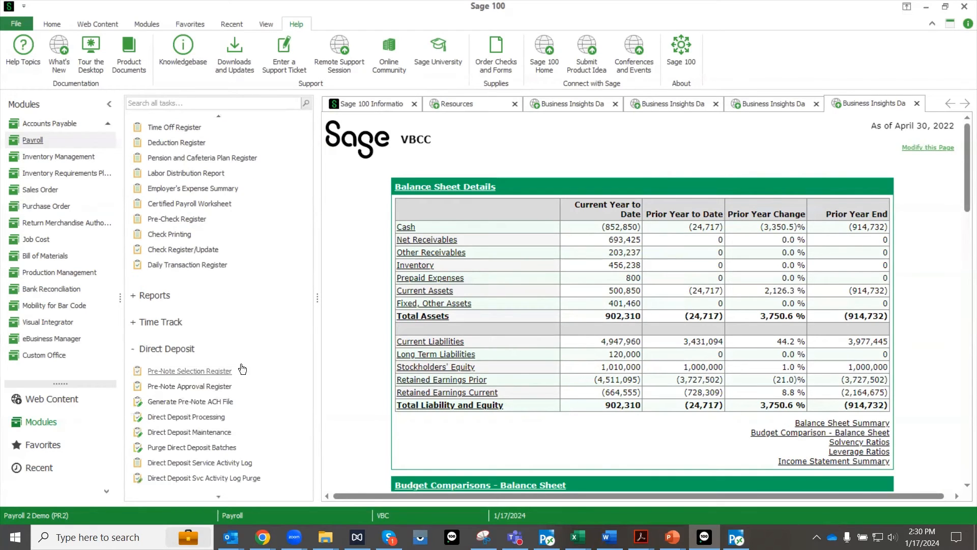
scroll(270, 367, down, 2)
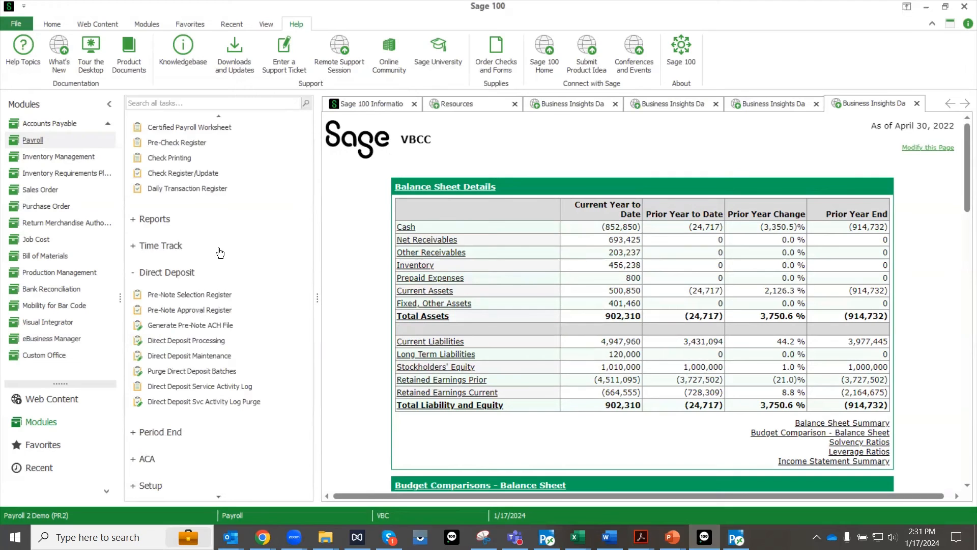
- Expand the Payroll Reports group, view the Quarterly Tax Report settings and close the report window
click(135, 222)
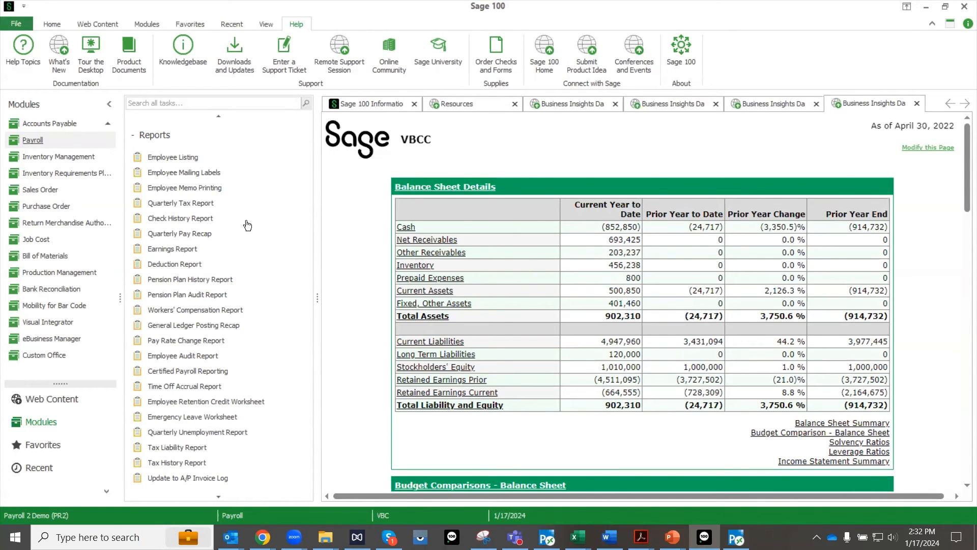
click(195, 204)
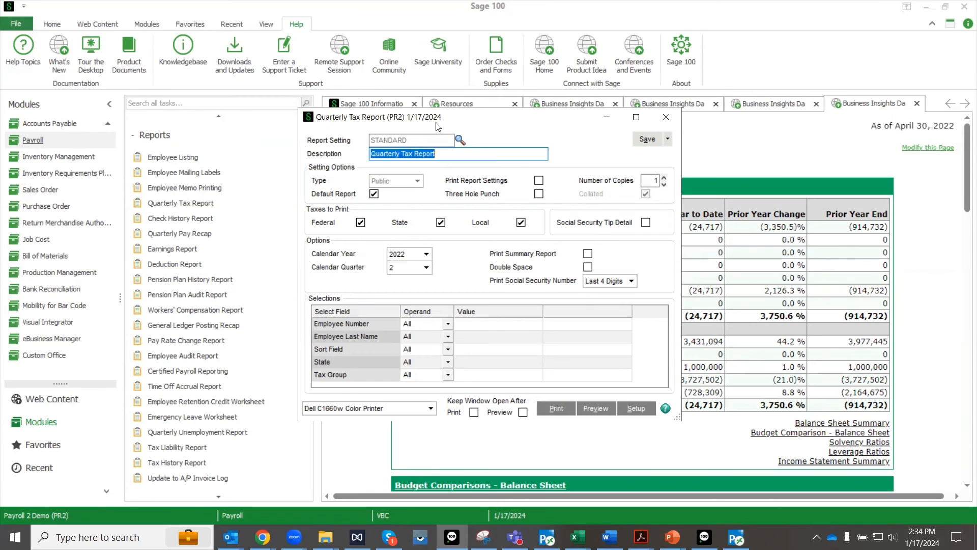
click(666, 118)
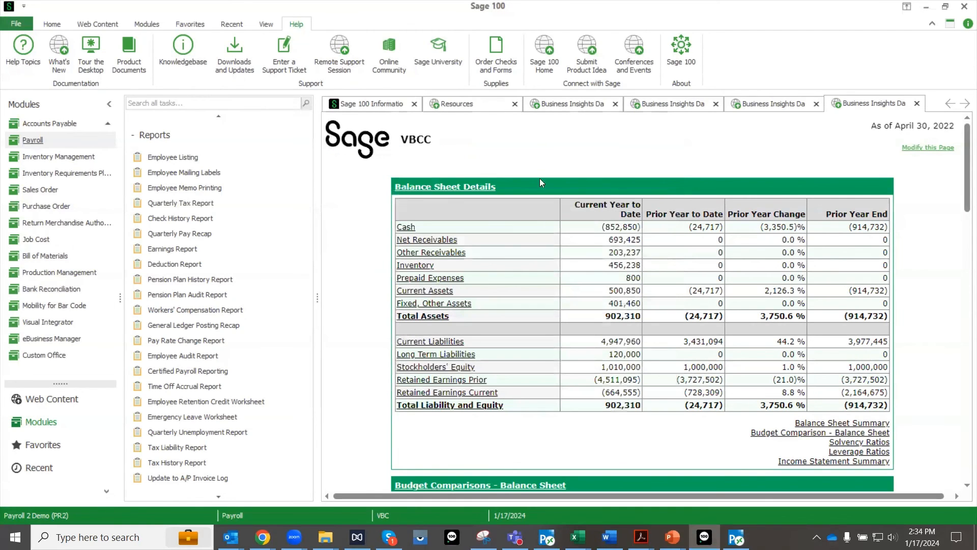